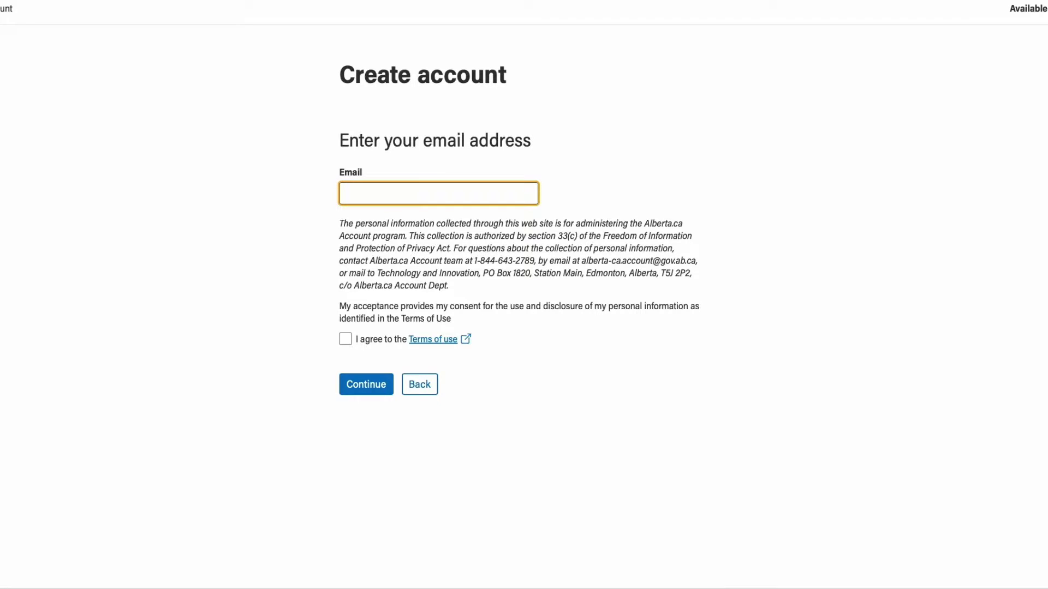
- Enter the user's email address, accept the Terms of use, and continue to Google sign-in
{"action": "left_click", "coordinate": [302, 299]}
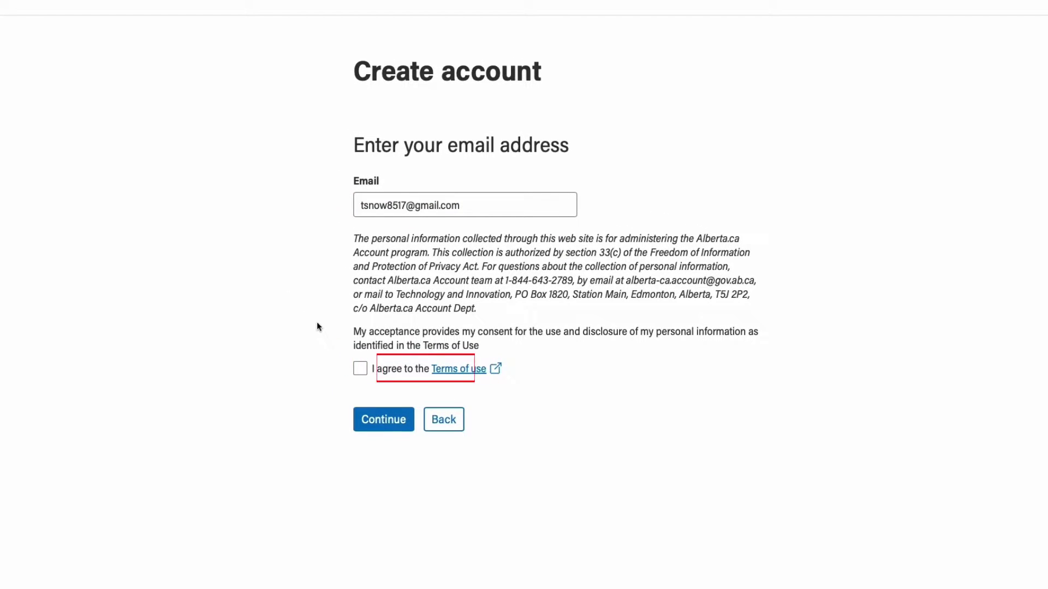
{"action": "left_click", "coordinate": [358, 368]}
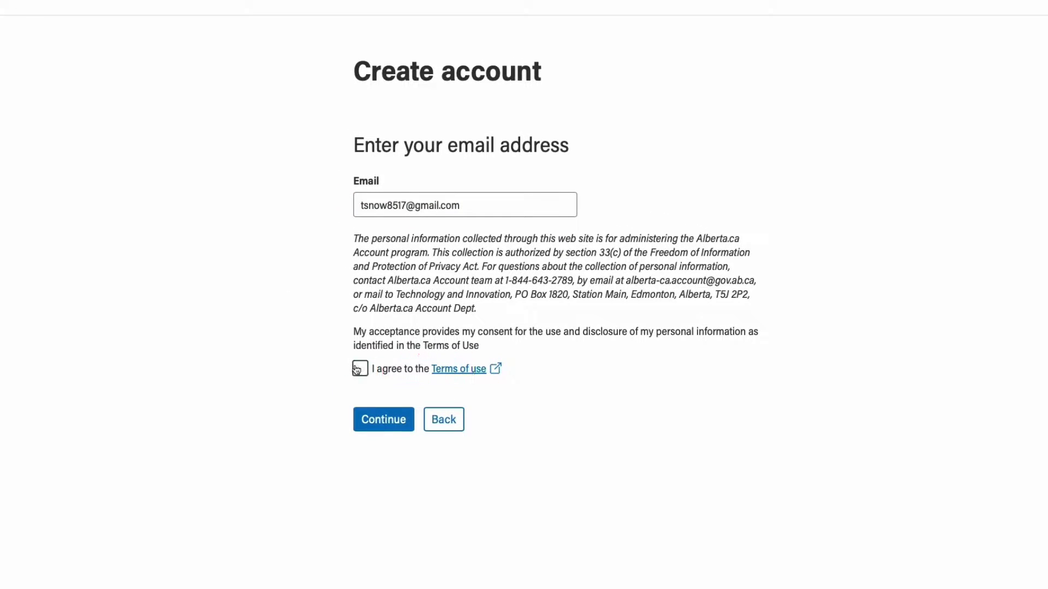
{"action": "left_click", "coordinate": [401, 427]}
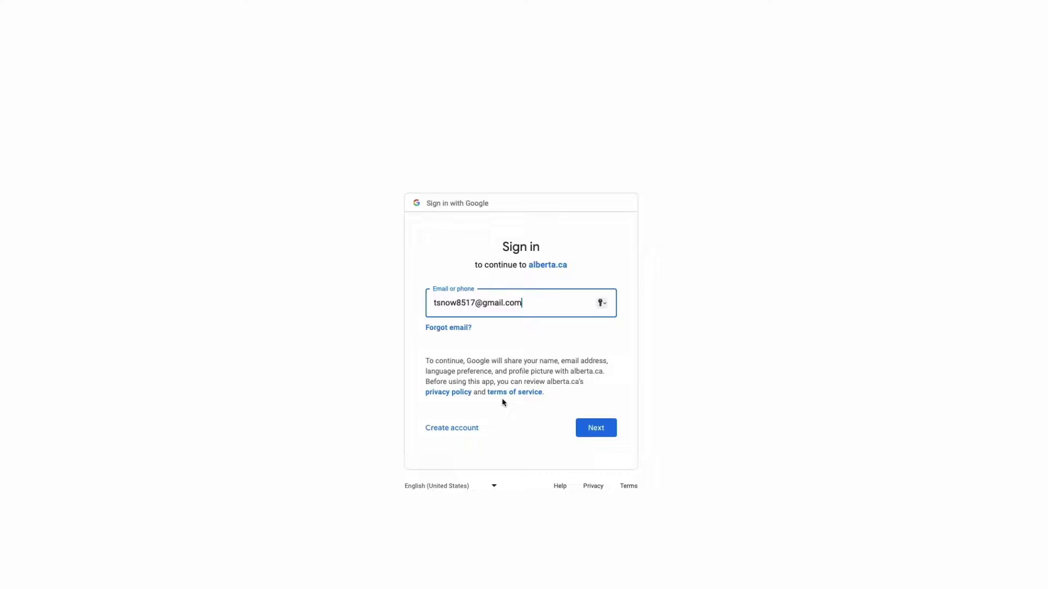
- Proceed to the password step, paste the saved account password, and sign in with Google
{"action": "left_click", "coordinate": [605, 394]}
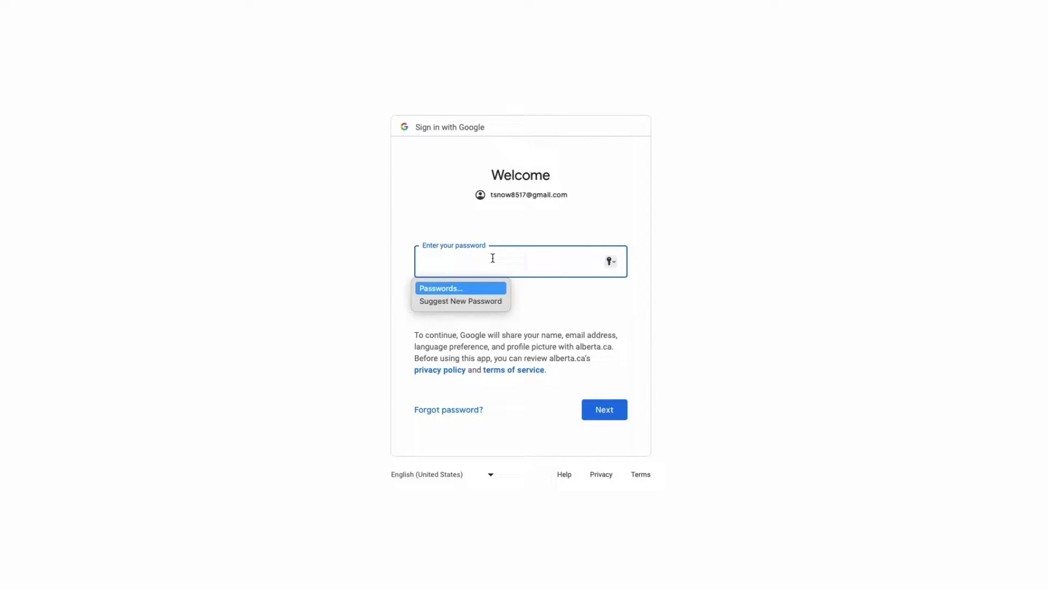
{"action": "key", "text": "super+v"}
{"action": "left_click", "coordinate": [612, 415]}
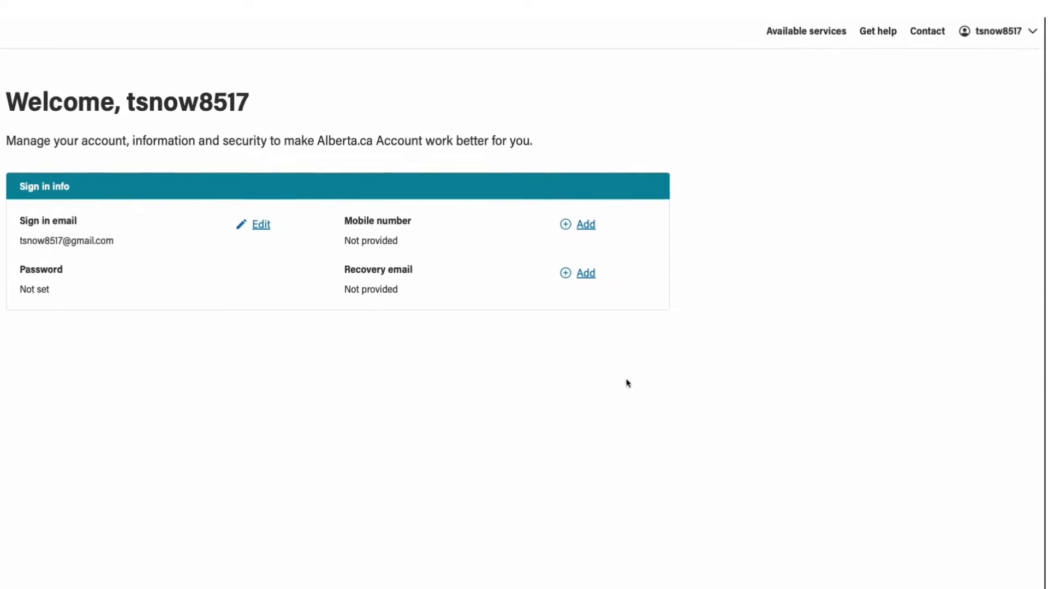
- Request a new staff account and search the organization list for 'Alberta 8910'
{"action": "left_click", "coordinate": [1018, 33]}
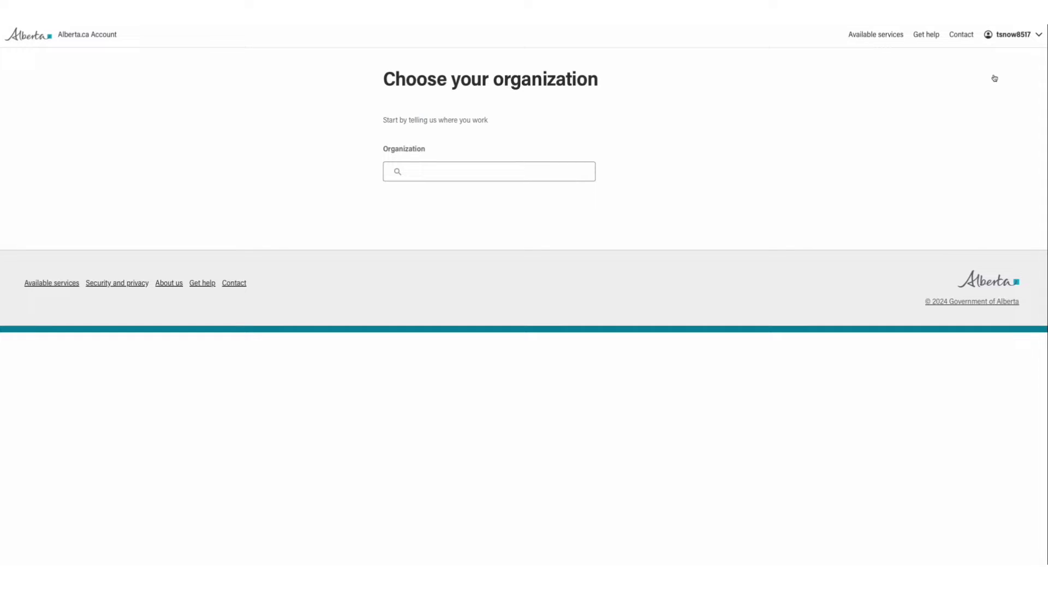
{"action": "left_click", "coordinate": [556, 171]}
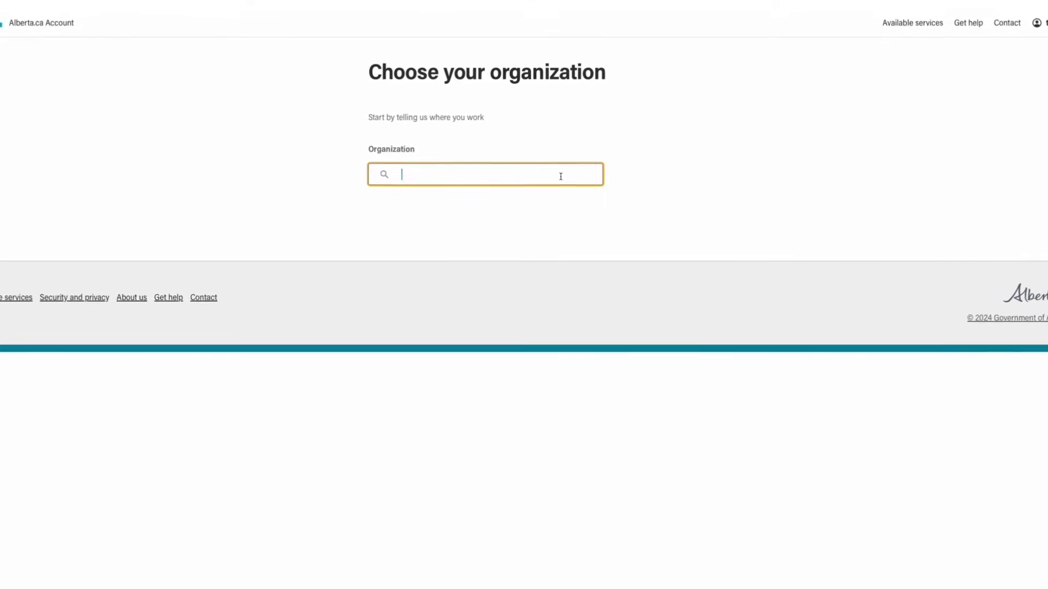
{"action": "type", "text": "Alberta"}
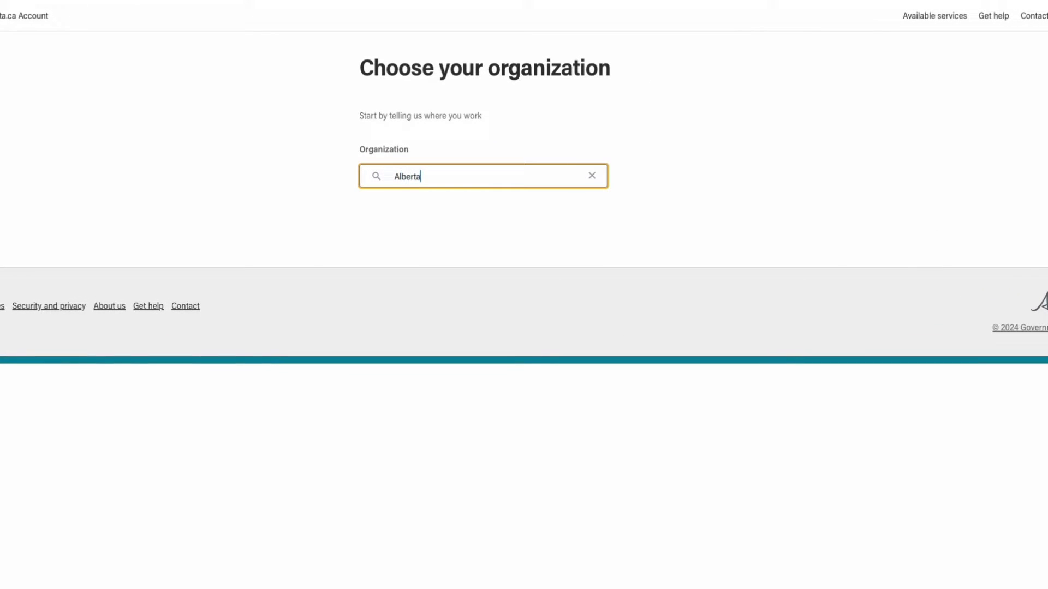
{"action": "type", "text": " 8910"}
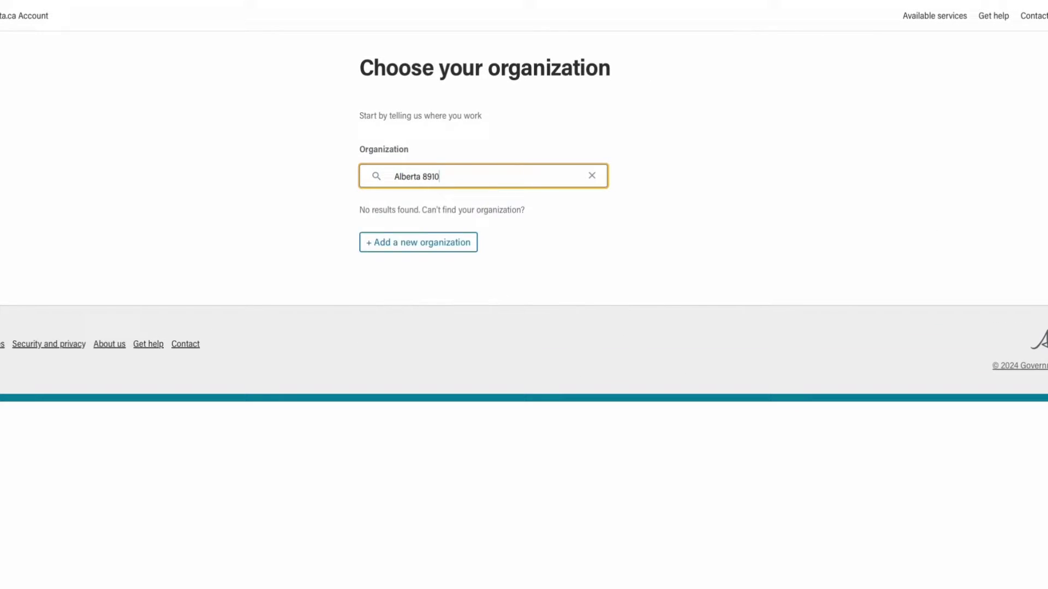
{"action": "left_click", "coordinate": [614, 219]}
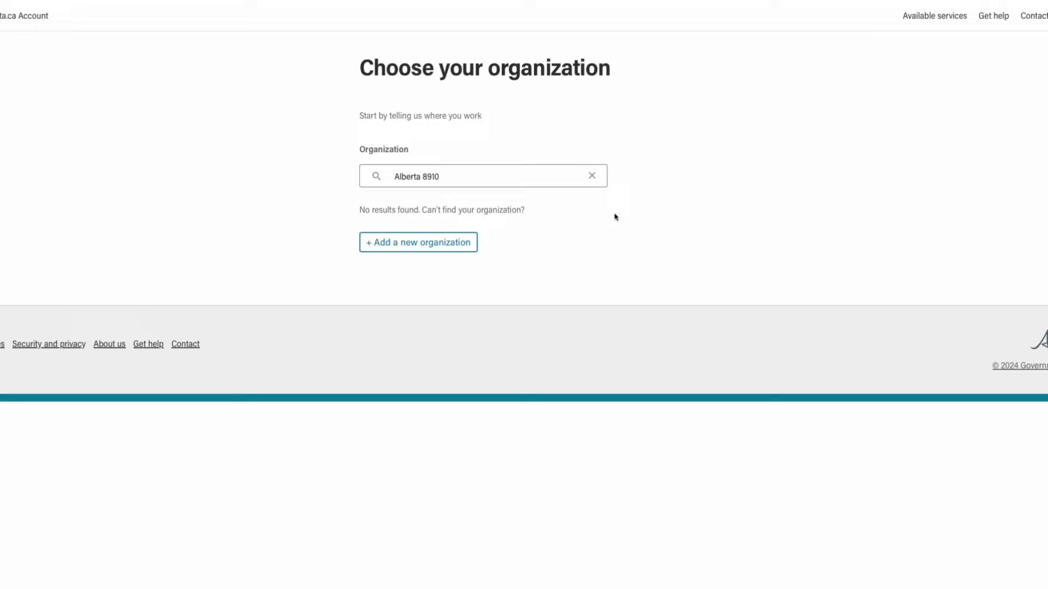
- Add new organization 'Alberta 8910' with the business email and business phone number
{"action": "left_click", "coordinate": [420, 240]}
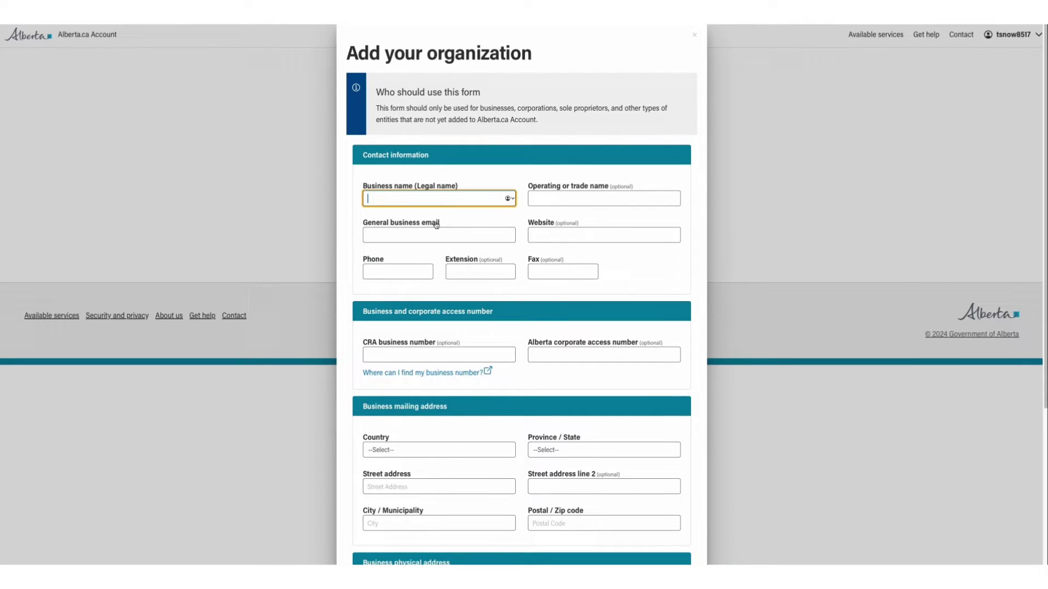
{"action": "type", "text": "Alberta 8910"}
{"action": "key", "text": "Tab"}
{"action": "key", "text": "Tab"}
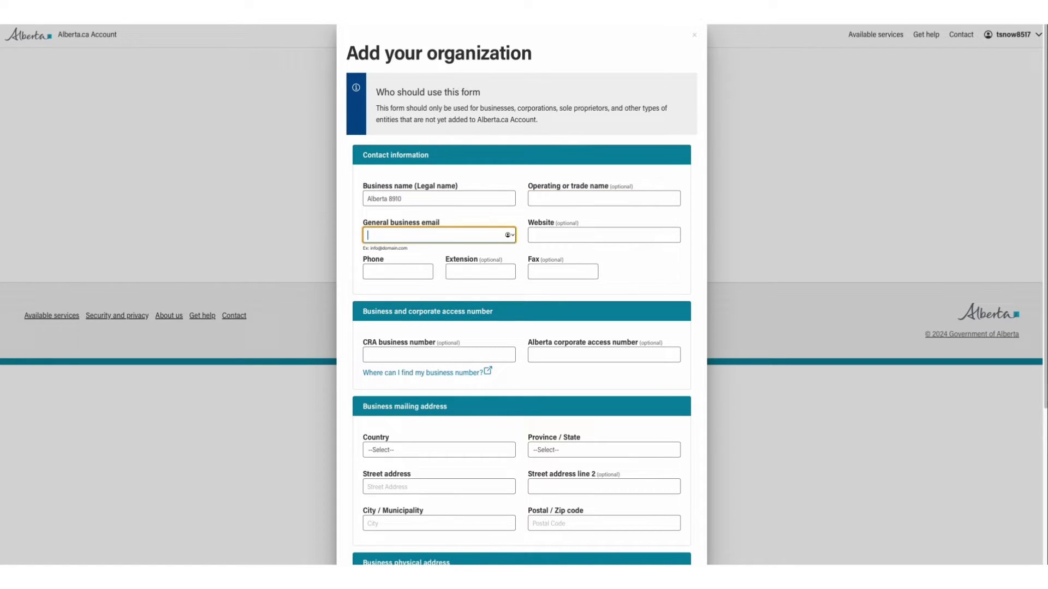
{"action": "key", "text": "Tab"}
{"action": "key", "text": "Tab"}
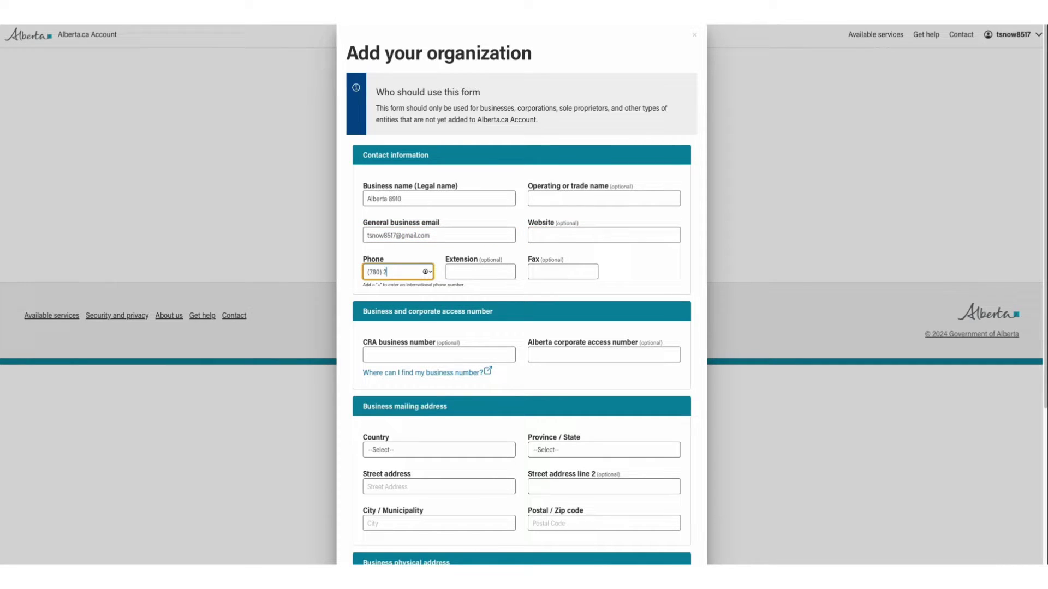
- Set the mailing address country to Canada and province to Alberta
{"action": "scroll", "coordinate": [703, 278], "scroll_direction": "down", "scroll_amount": 5}
{"action": "left_click", "coordinate": [439, 208]}
{"action": "scroll", "coordinate": [409, 328], "scroll_direction": "down", "scroll_amount": 3}
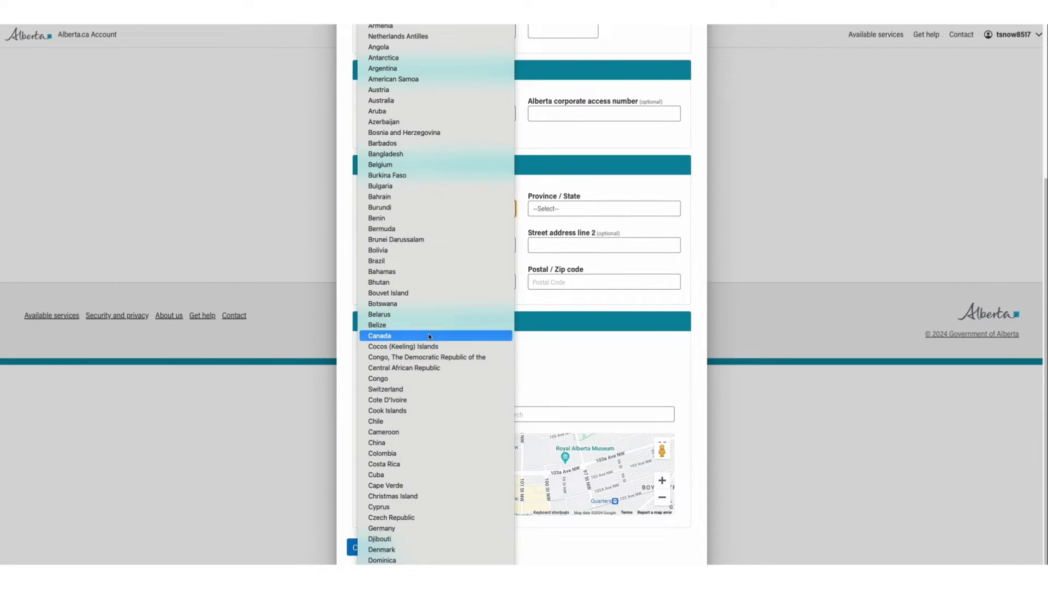
{"action": "left_click", "coordinate": [393, 267]}
{"action": "left_click", "coordinate": [567, 210]}
{"action": "left_click", "coordinate": [567, 216]}
- Enter the street address, city Edmonton and postal code, and reuse it as the physical address
{"action": "left_click", "coordinate": [420, 244]}
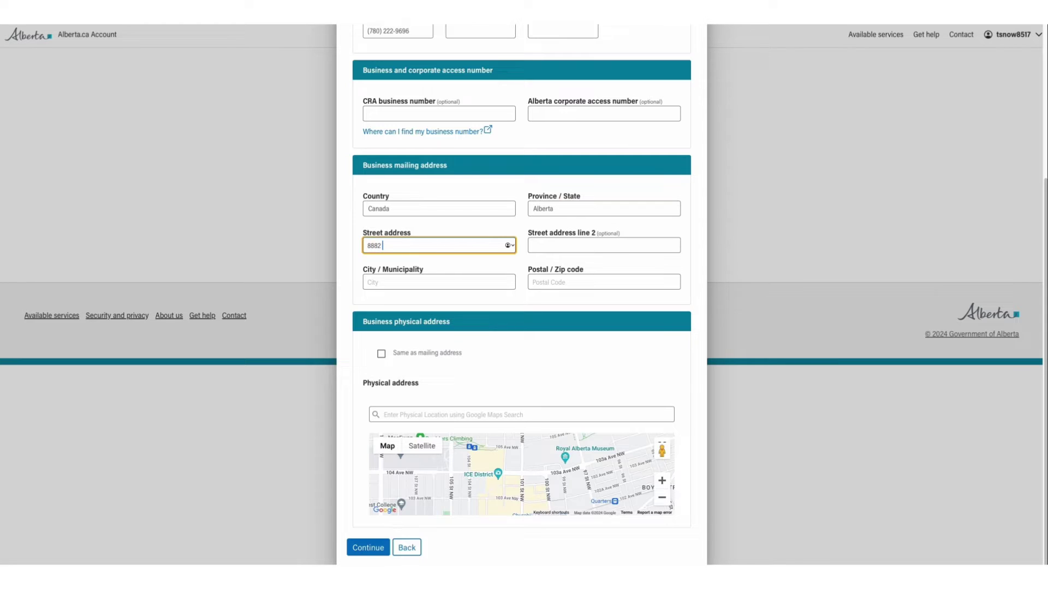
{"action": "key", "text": "Tab"}
{"action": "key", "text": "Tab"}
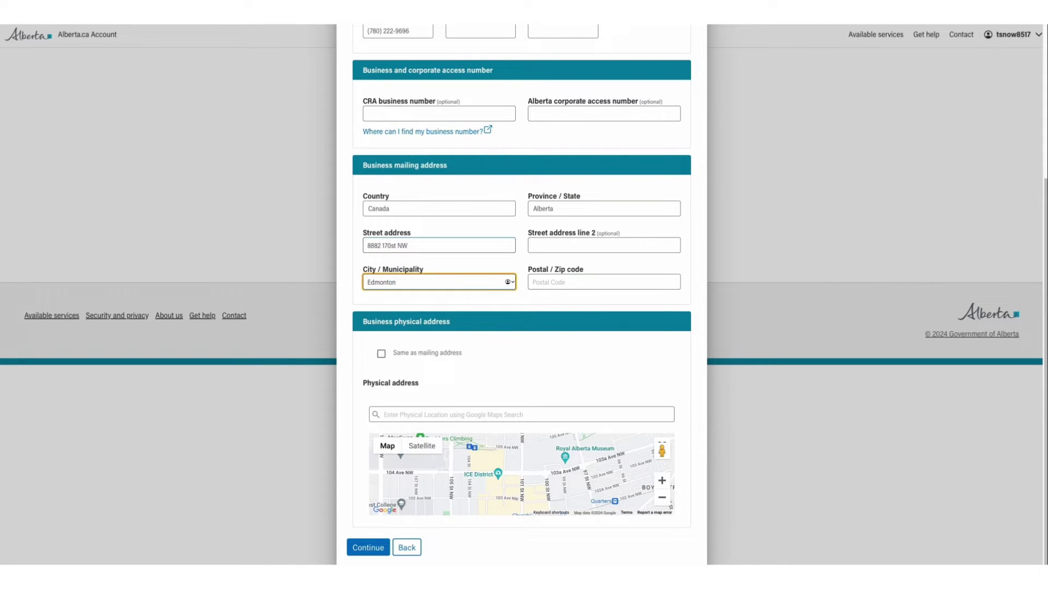
{"action": "key", "text": "Tab"}
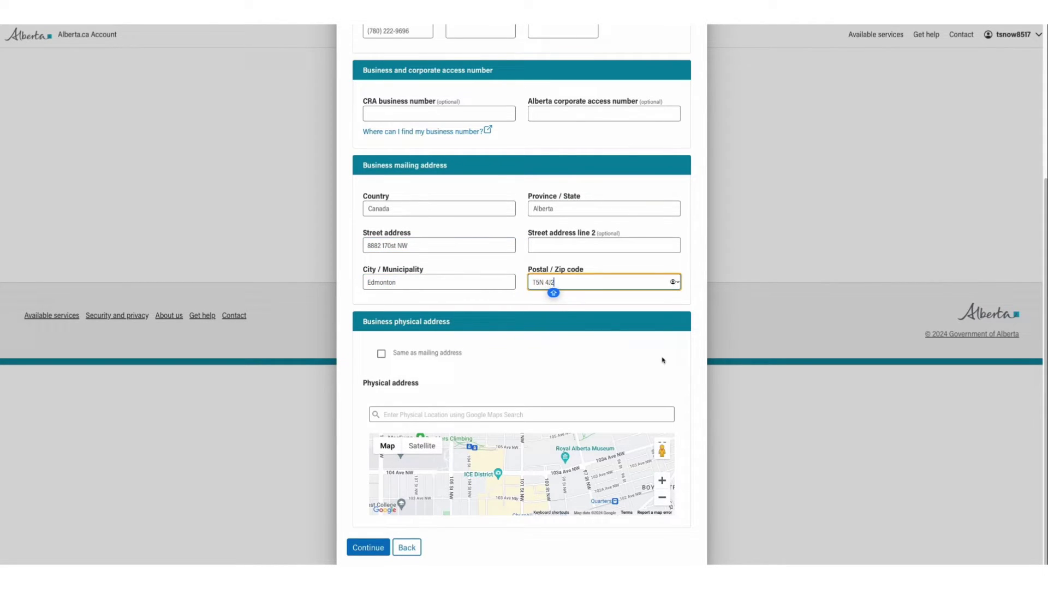
{"action": "left_click", "coordinate": [663, 360]}
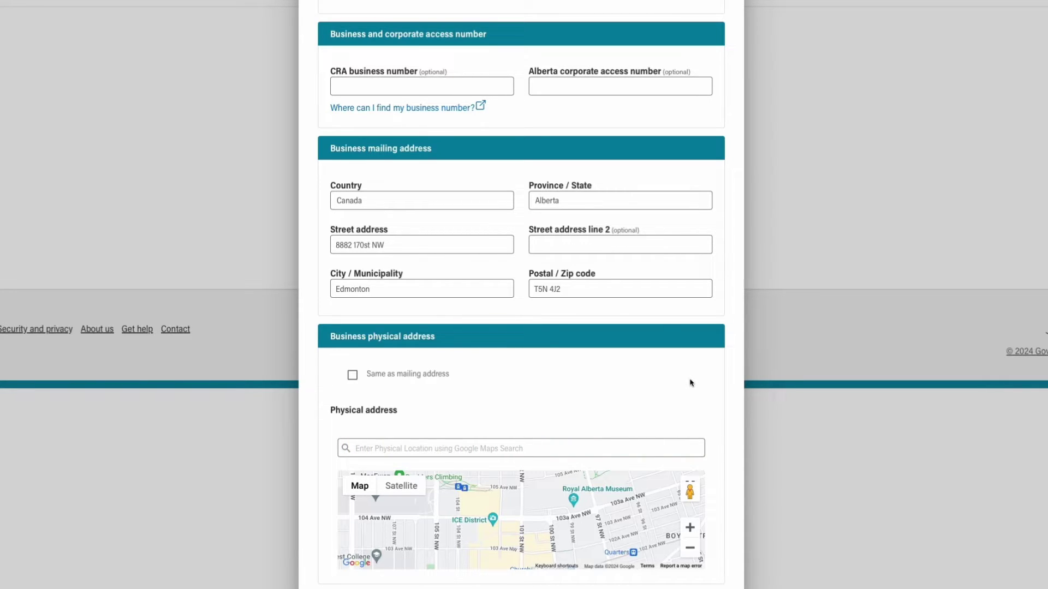
{"action": "left_click", "coordinate": [353, 374]}
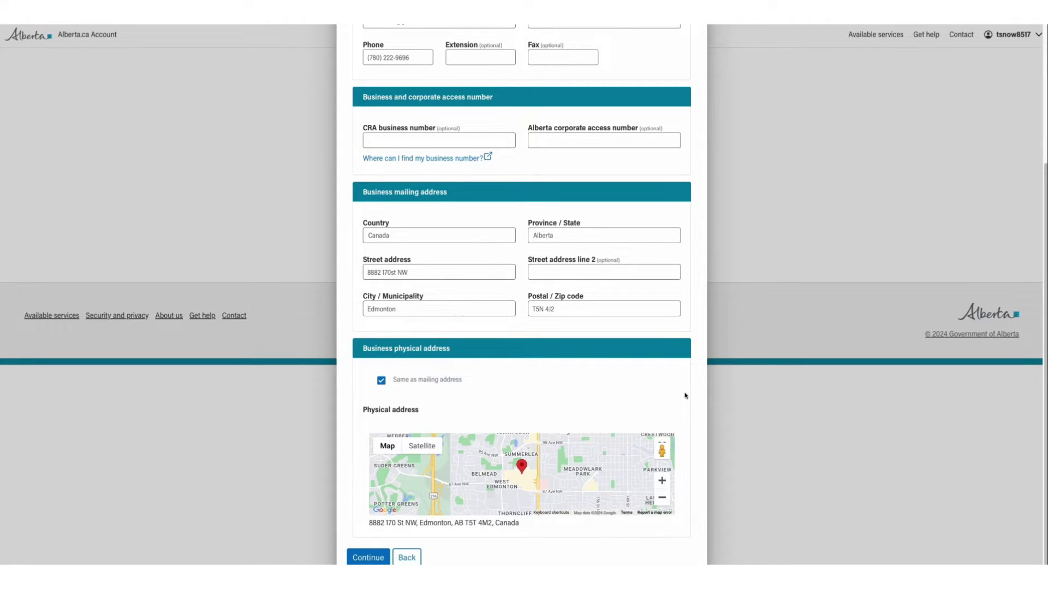
{"action": "scroll", "coordinate": [685, 394], "scroll_direction": "down", "scroll_amount": 1}
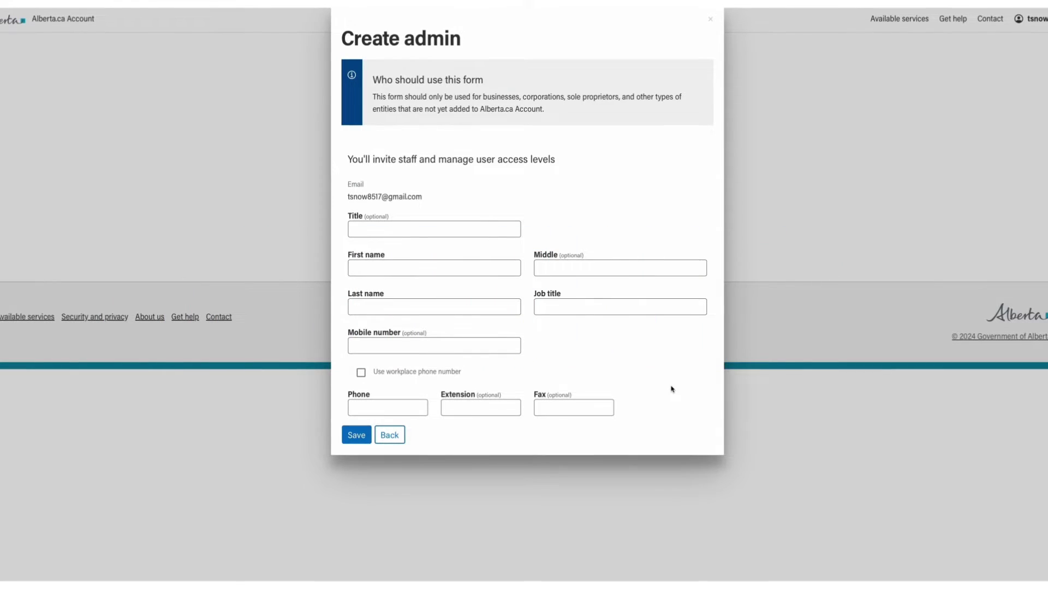
- Enter the admin's first and last name, job title 'Chief Operating Officer', and use the workplace phone
{"action": "left_click", "coordinate": [483, 265]}
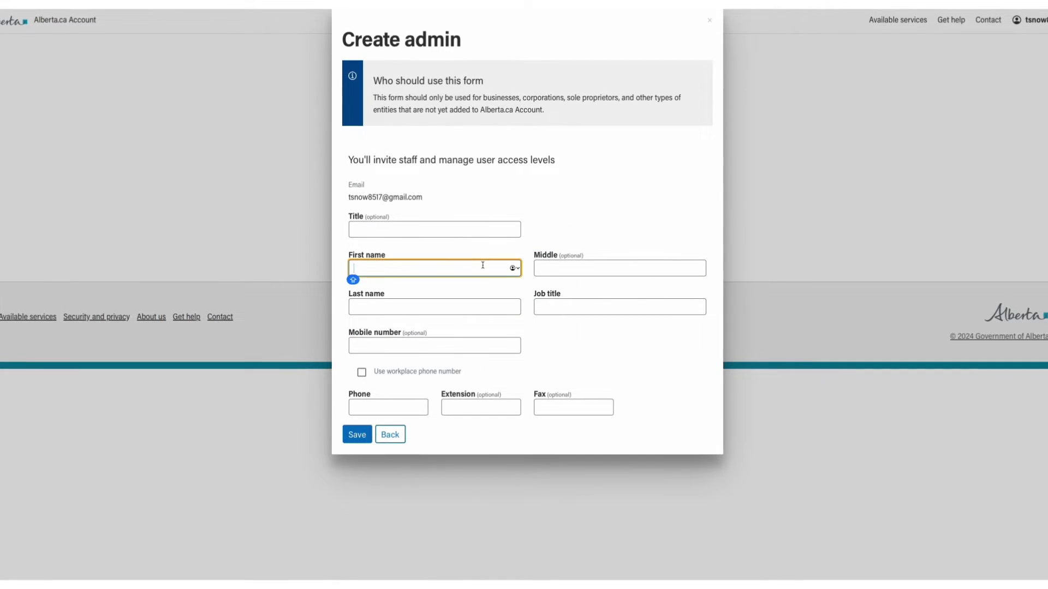
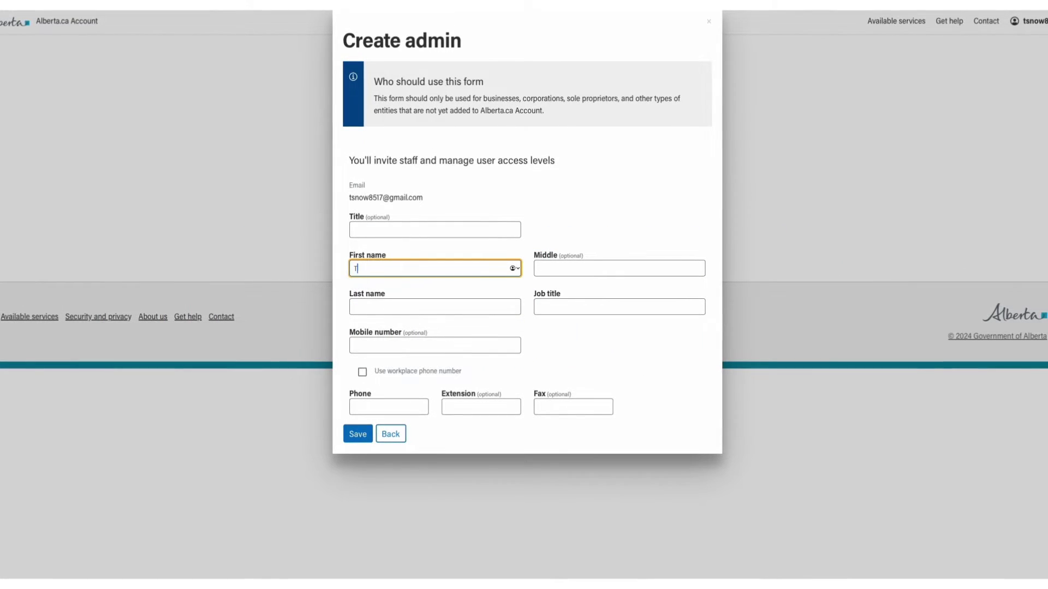
{"action": "key", "text": "Tab"}
{"action": "key", "text": "Tab"}
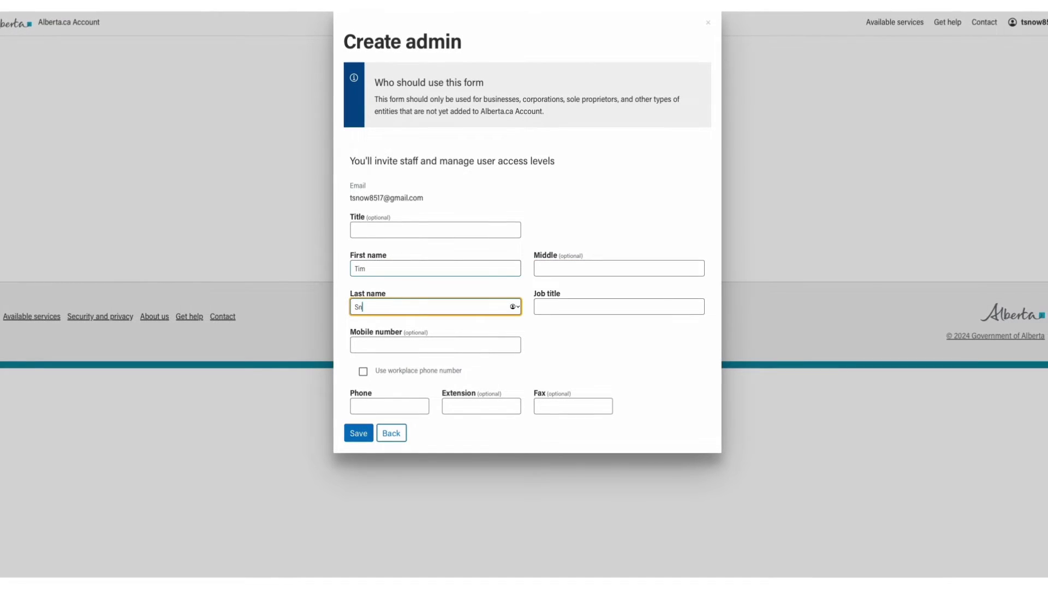
{"action": "type", "text": "Chief Oper"}
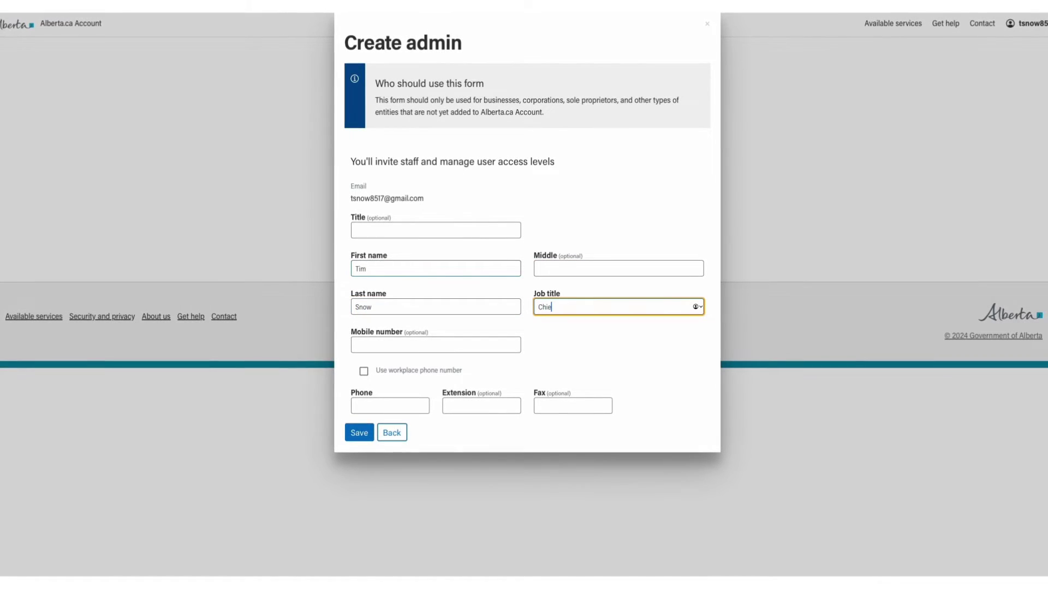
{"action": "type", "text": "ating O"}
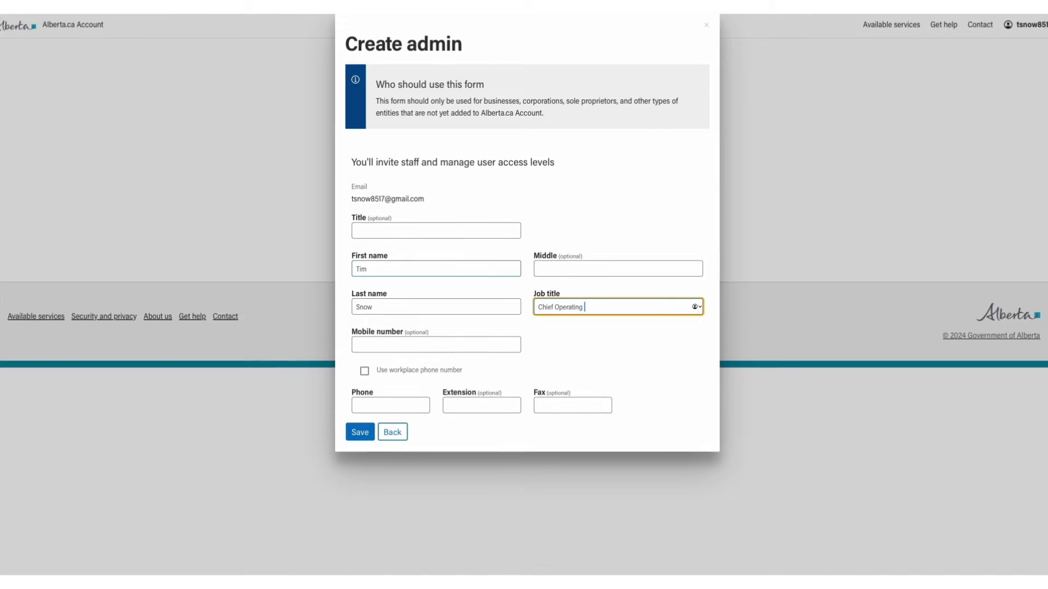
{"action": "type", "text": "fficer"}
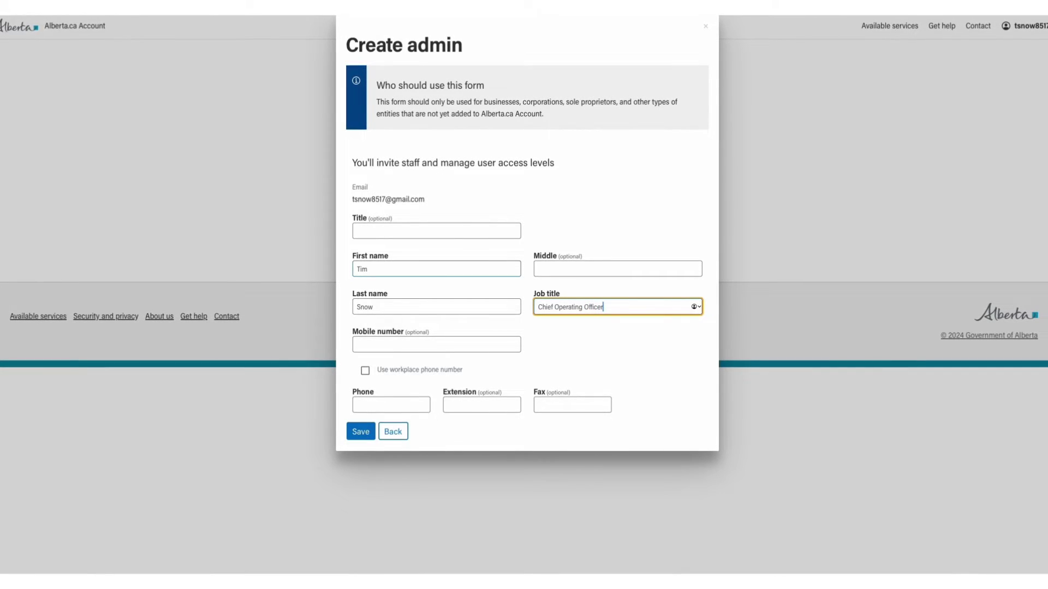
{"action": "key", "text": "Tab"}
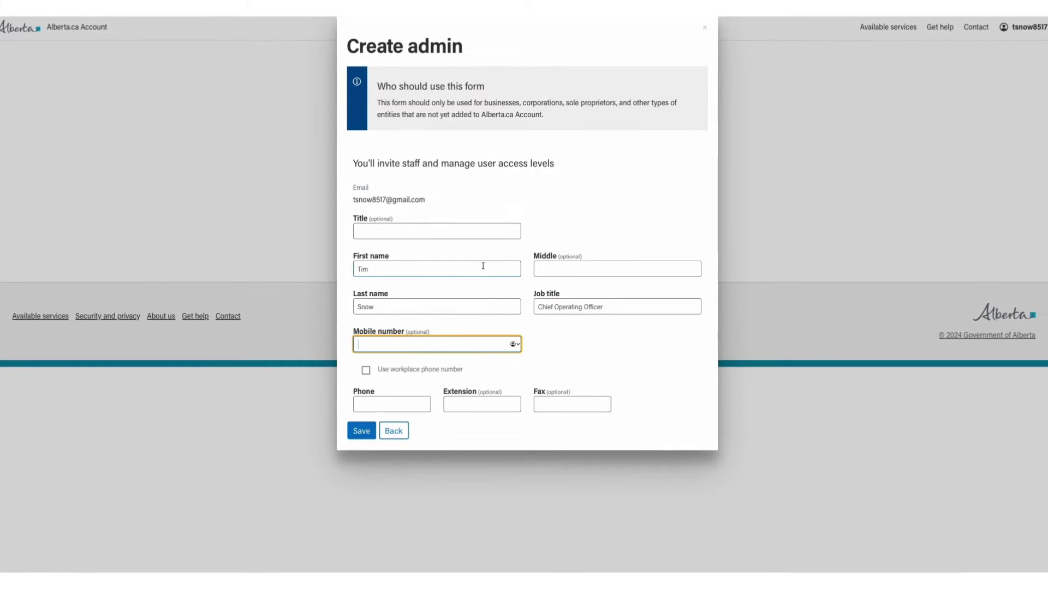
{"action": "left_click", "coordinate": [366, 371]}
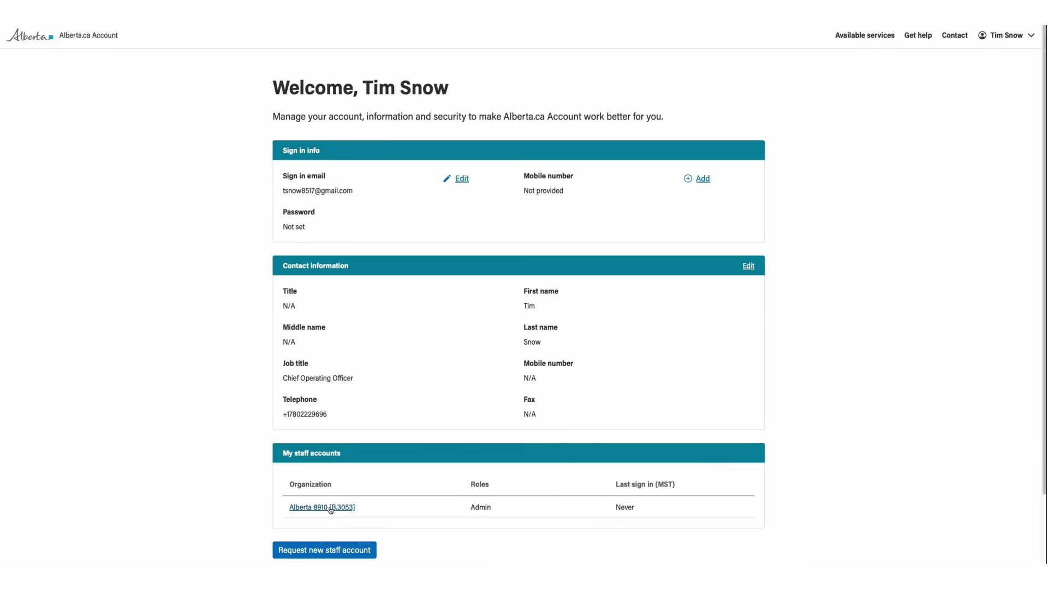
- Open the Alberta 8910 staff account from My staff accounts to view its Workplace details
{"action": "left_click", "coordinate": [327, 508]}
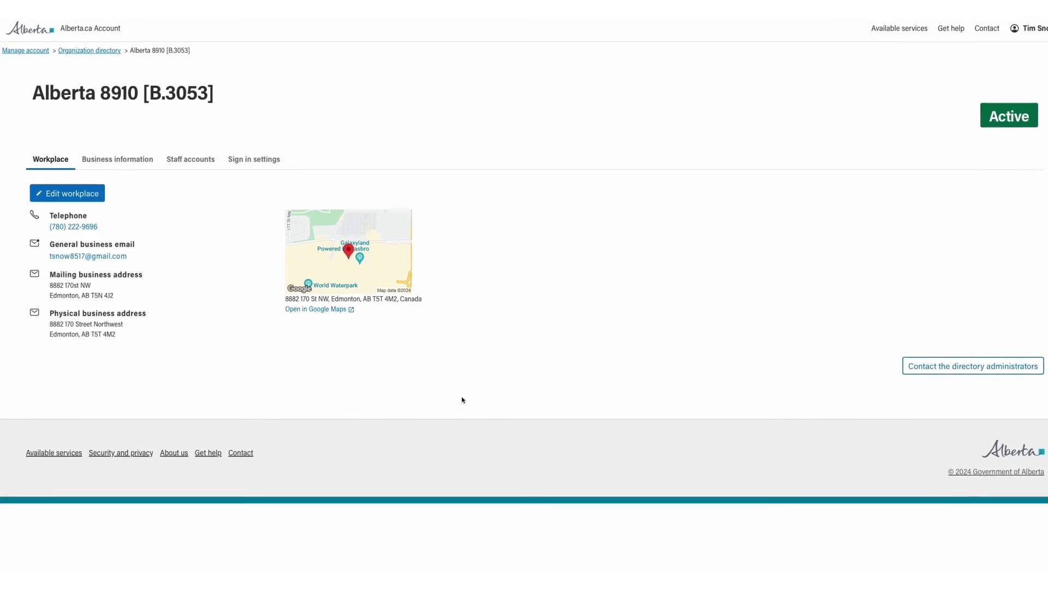